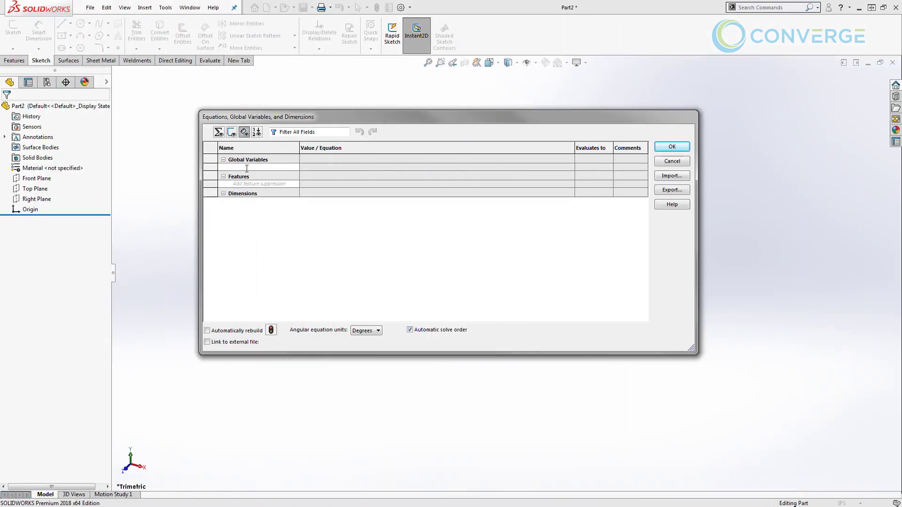
Step: Finish naming the new global variable BoxWidth
{"action": "type", "text": "oxWidth"}
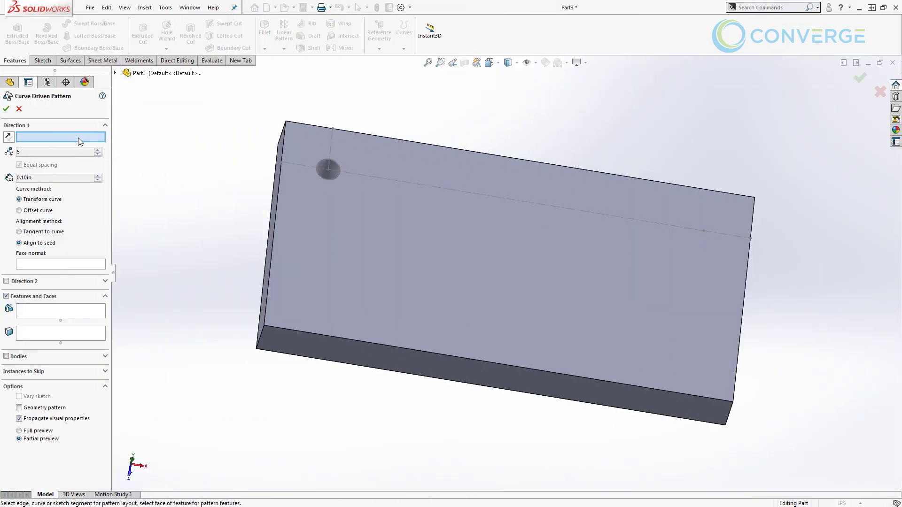
Step: Pattern the Cut-Extrude1 hole along the Line3@Sketch2 sketch line as a curve driven pattern
{"action": "left_click", "coordinate": [361, 177]}
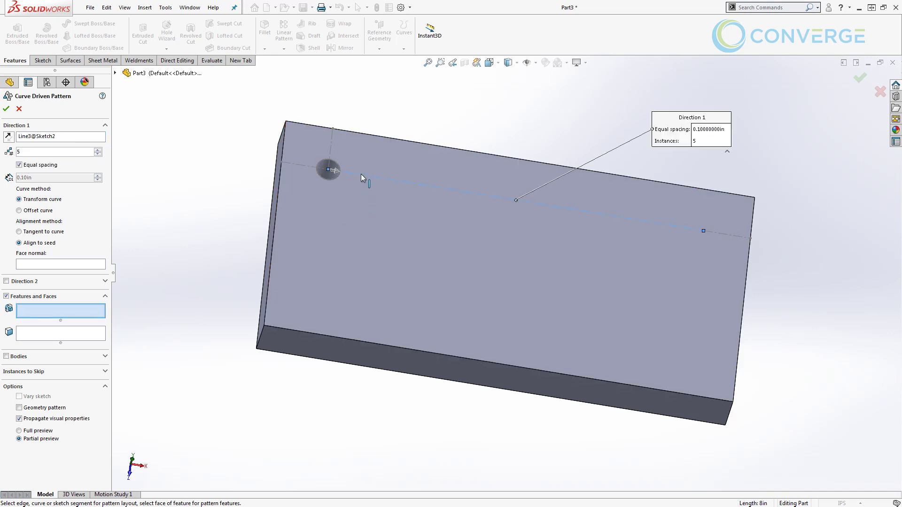
{"action": "left_click", "coordinate": [116, 74]}
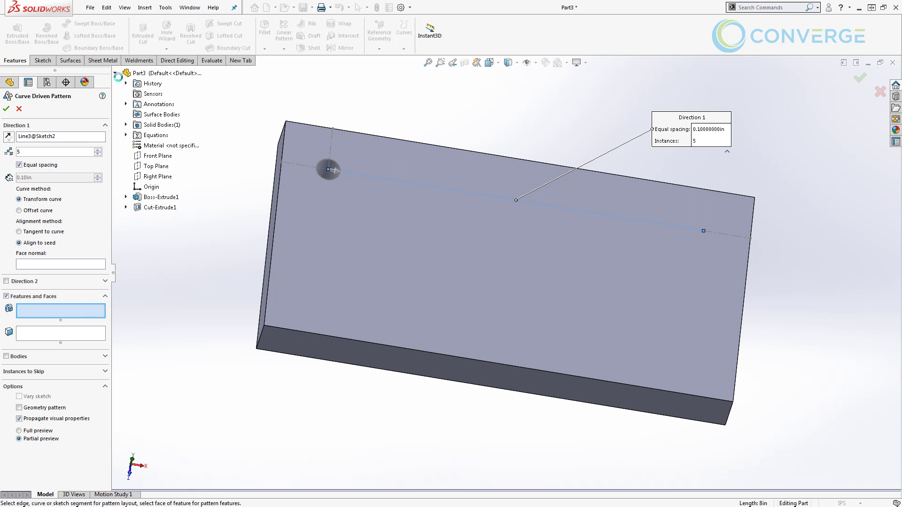
{"action": "left_click", "coordinate": [150, 207]}
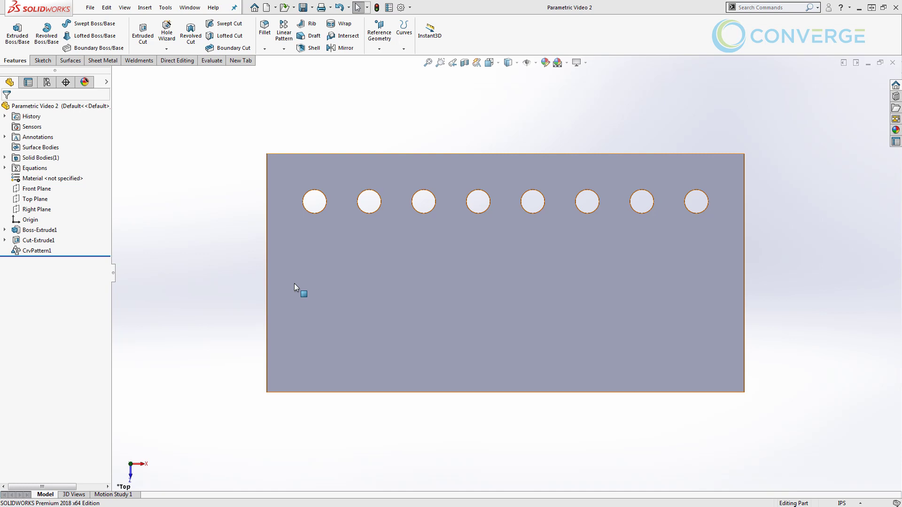
Step: Sketch a circle on the left side of the plate face
{"action": "left_click", "coordinate": [306, 270]}
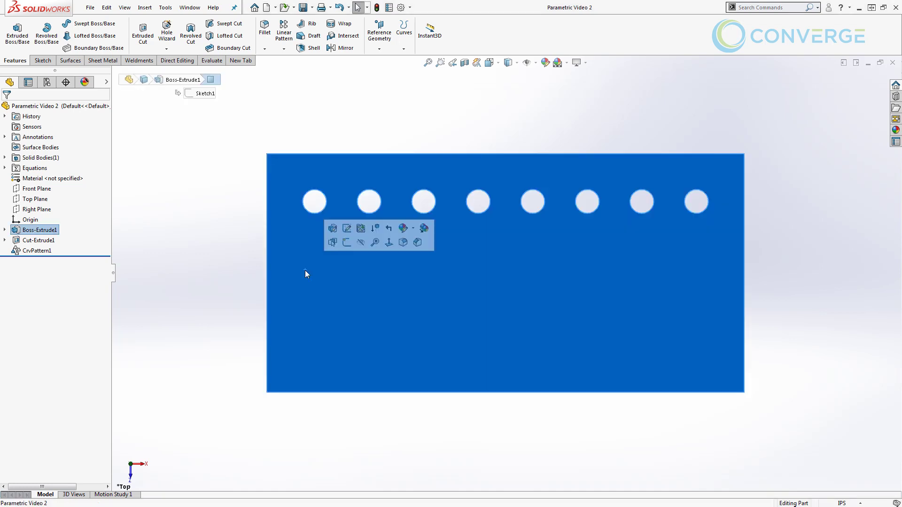
{"action": "left_click", "coordinate": [346, 243]}
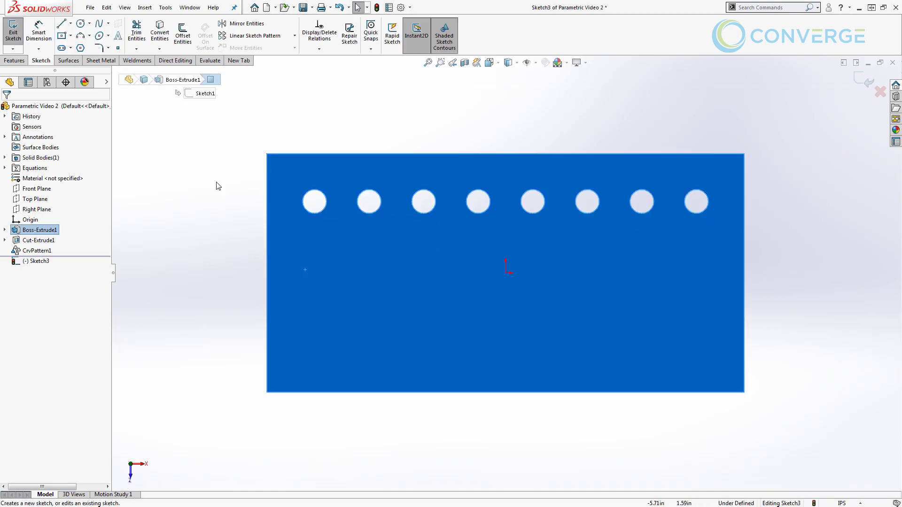
{"action": "left_click", "coordinate": [81, 23]}
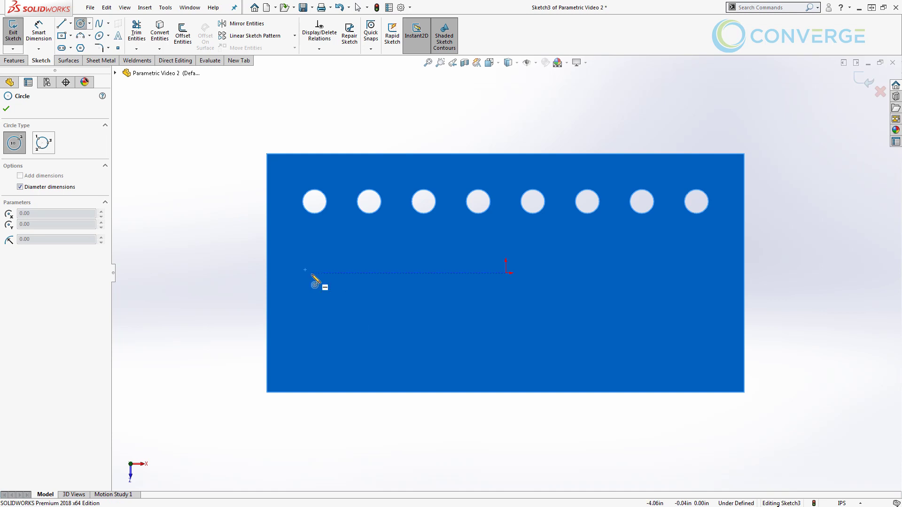
{"action": "left_click", "coordinate": [311, 273]}
{"action": "left_click", "coordinate": [324, 287]}
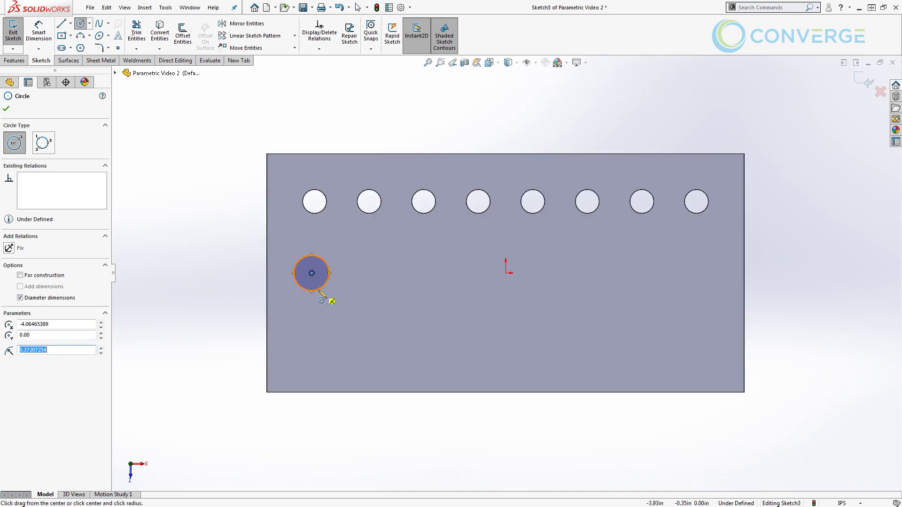
{"action": "key", "text": "Escape"}
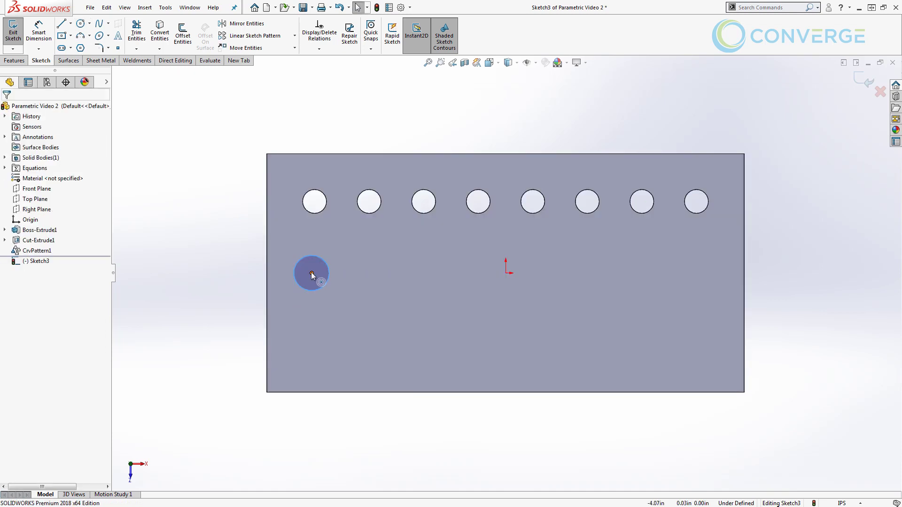
Step: Make the circle centre horizontal with the sketch origin
{"action": "left_click", "coordinate": [312, 273]}
{"action": "left_click", "coordinate": [506, 273], "text": "ctrl"}
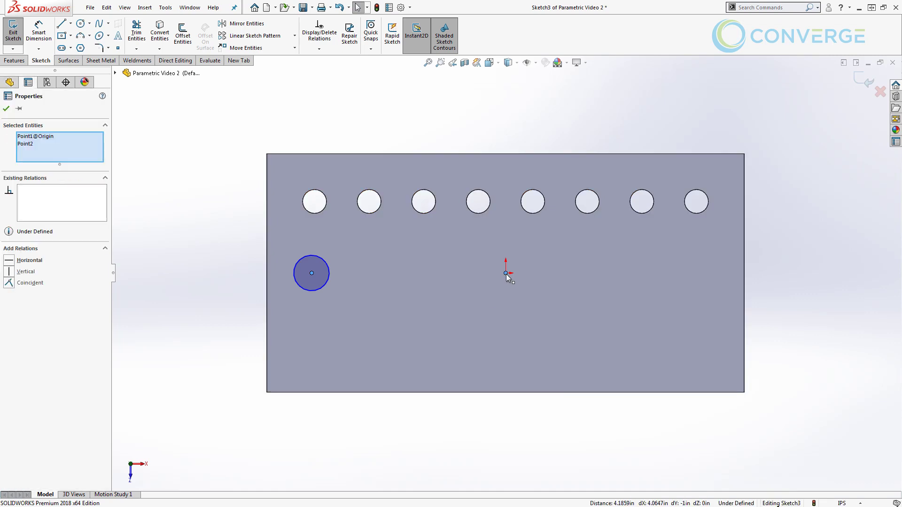
{"action": "left_click", "coordinate": [534, 232]}
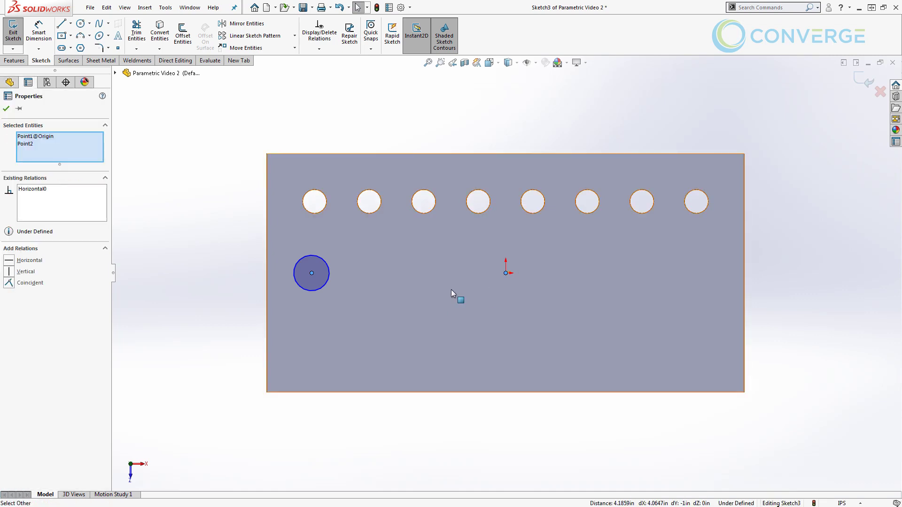
{"action": "key", "text": "Escape"}
Step: Dimension the circle centre to the left edge as =HoleEdgeOffset (1.00)
{"action": "key", "text": "s"}
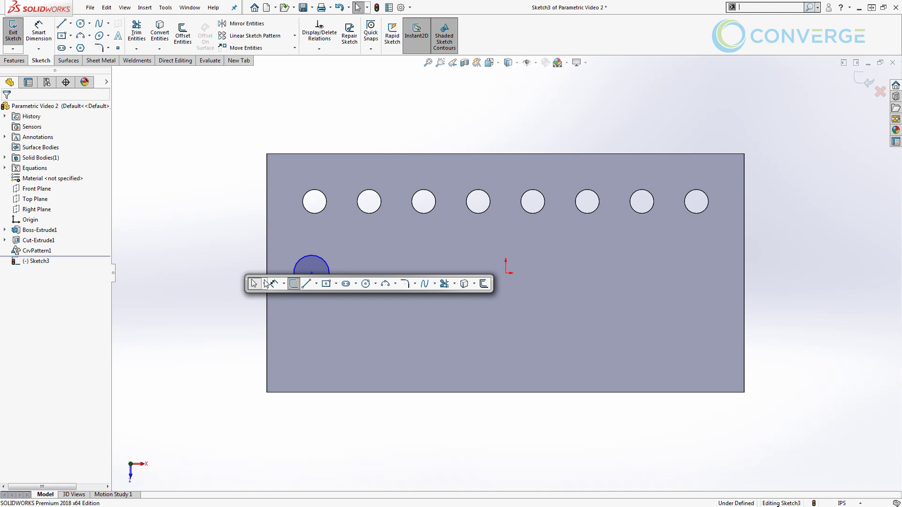
{"action": "left_click", "coordinate": [275, 284]}
{"action": "left_click", "coordinate": [312, 273]}
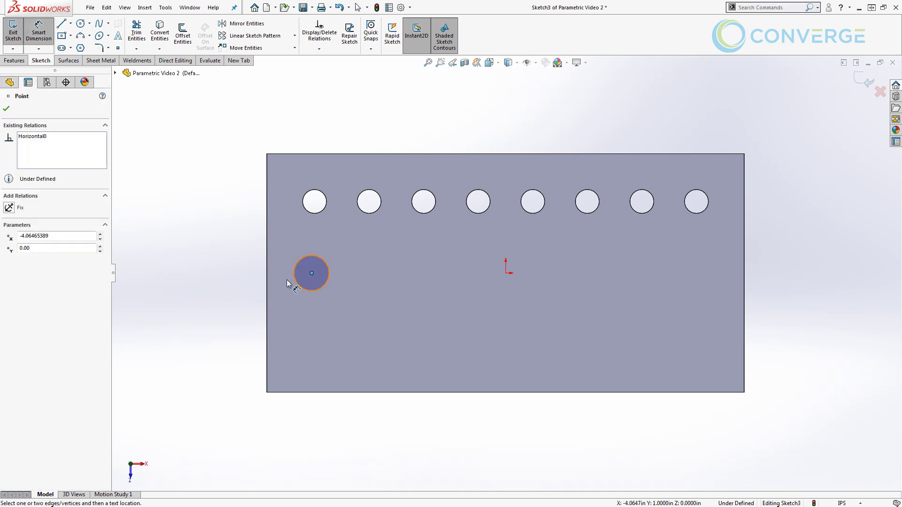
{"action": "left_click", "coordinate": [267, 278]}
{"action": "left_click", "coordinate": [229, 272]}
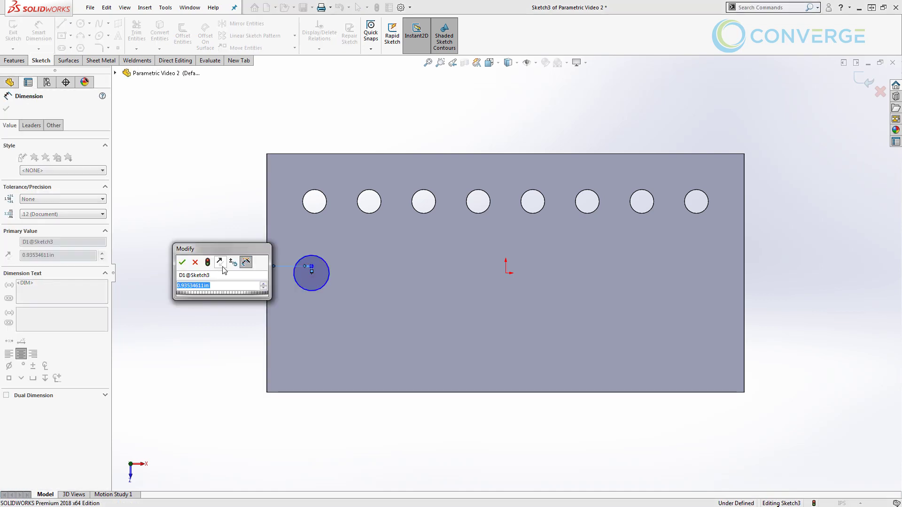
{"action": "type", "text": "="}
{"action": "mouse_move", "coordinate": [252, 296]}
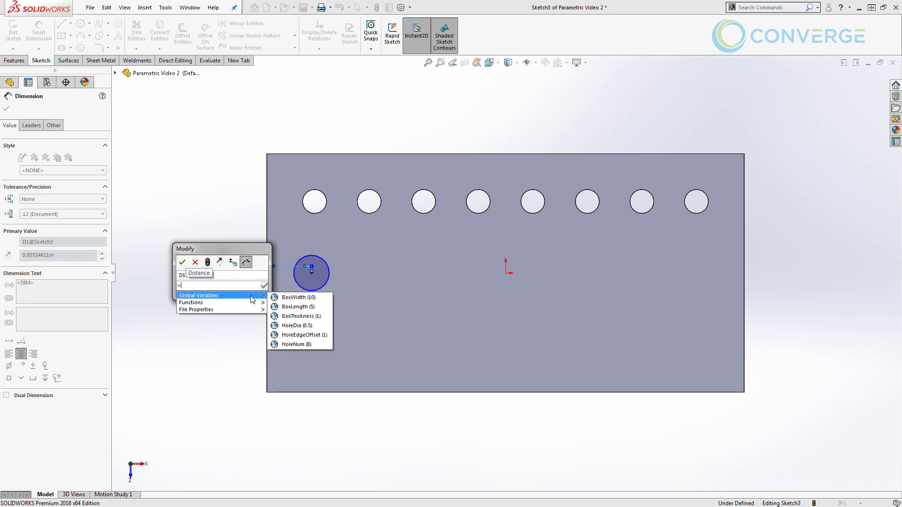
{"action": "left_click", "coordinate": [296, 334]}
{"action": "left_click", "coordinate": [264, 286]}
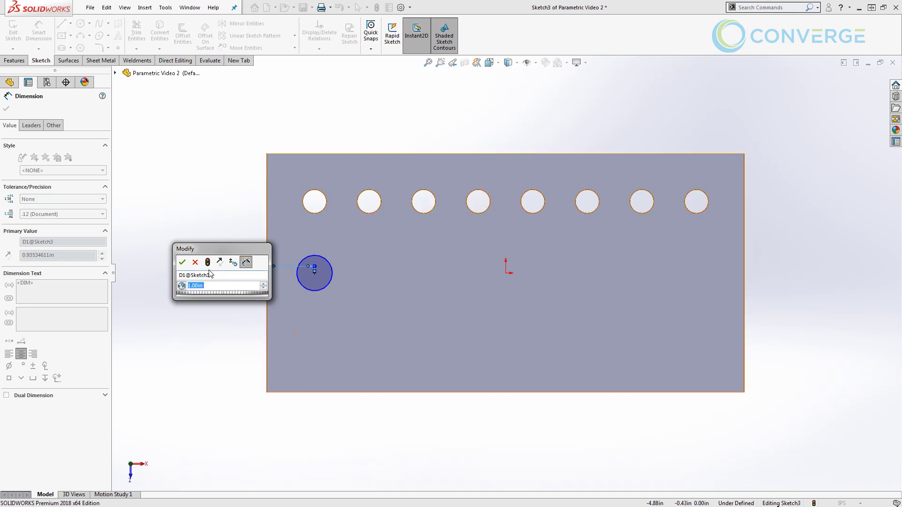
{"action": "left_click", "coordinate": [182, 262]}
Step: Dimension the circle diameter as =HoleDia (0.50)
{"action": "left_click", "coordinate": [302, 262]}
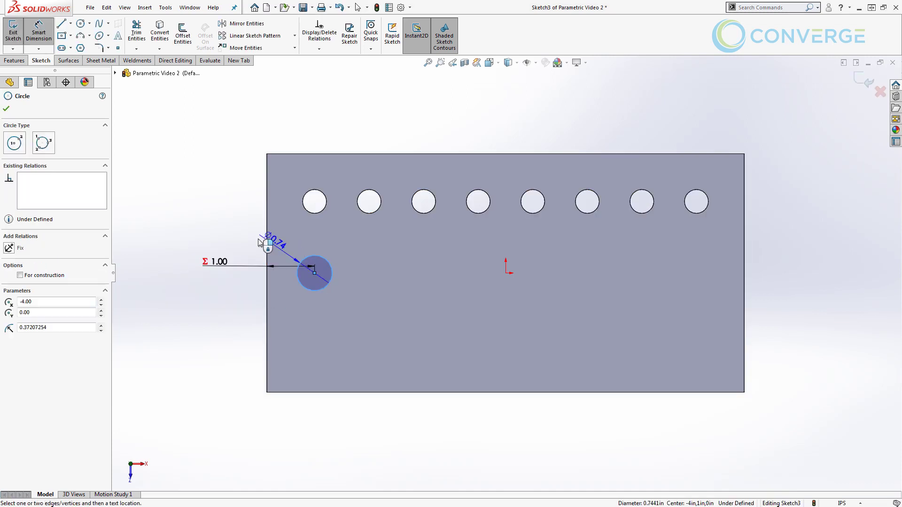
{"action": "type", "text": "="}
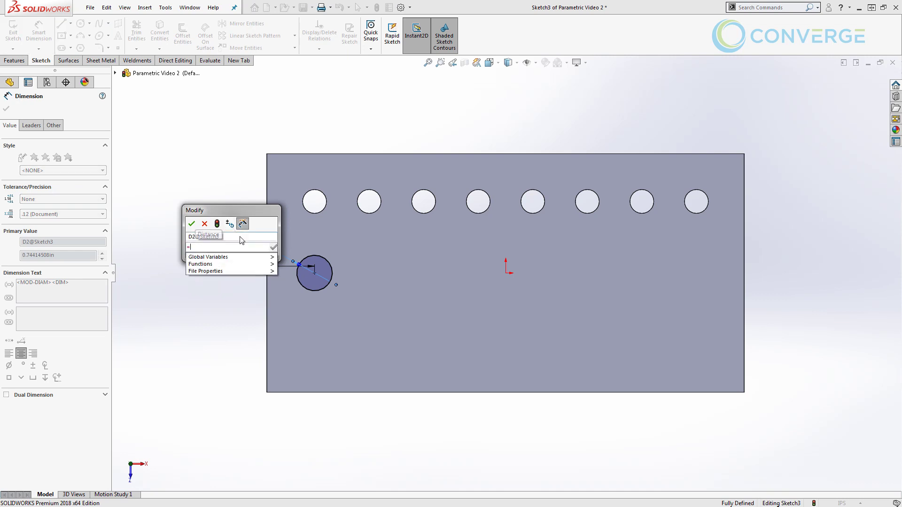
{"action": "mouse_move", "coordinate": [255, 260]}
{"action": "left_click", "coordinate": [306, 287]}
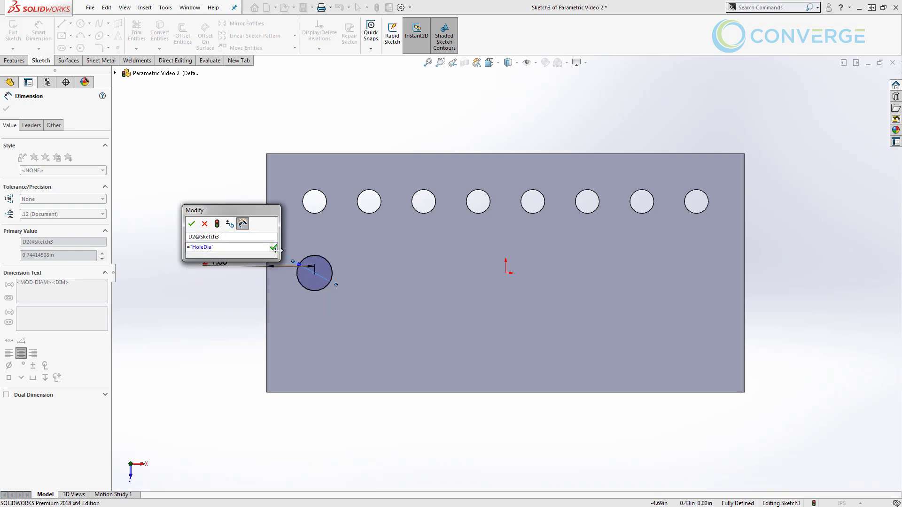
{"action": "left_click", "coordinate": [191, 224]}
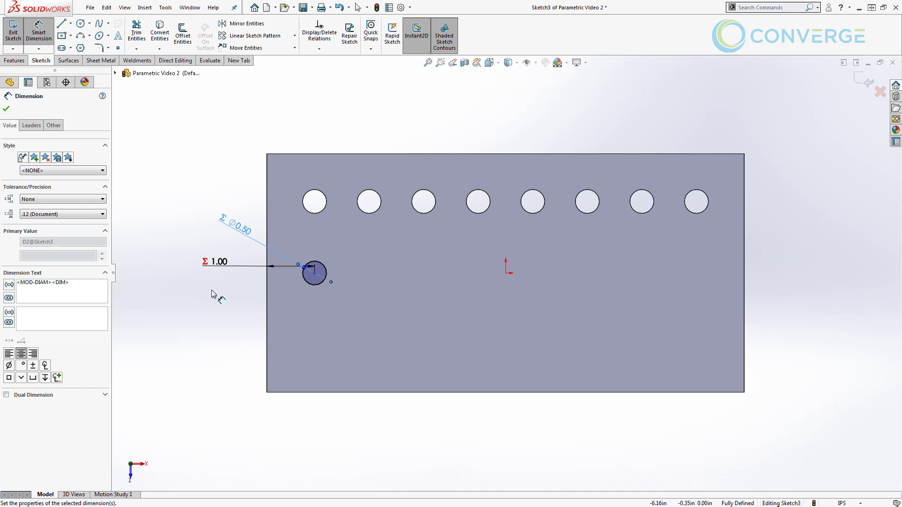
{"action": "key", "text": "Escape"}
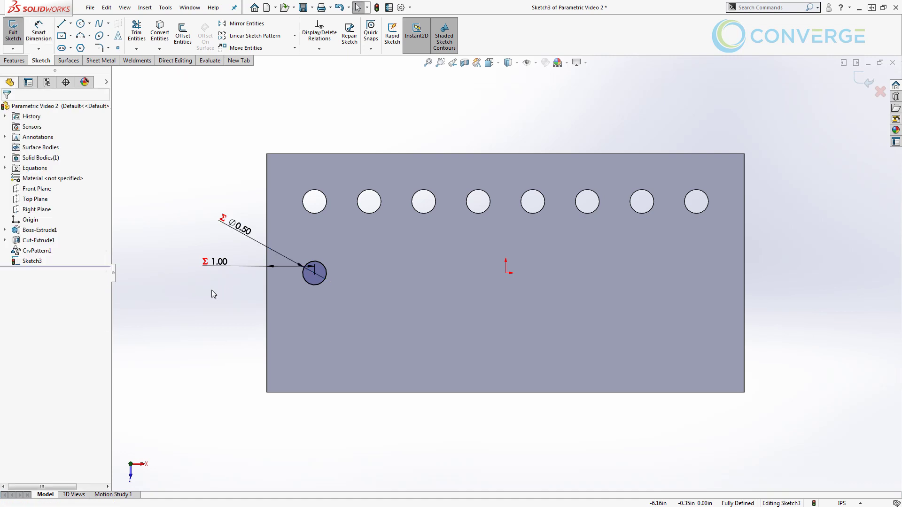
Step: Exit the sketch and cut the circle Through All to make Cut-Extrude2
{"action": "left_click", "coordinate": [867, 81]}
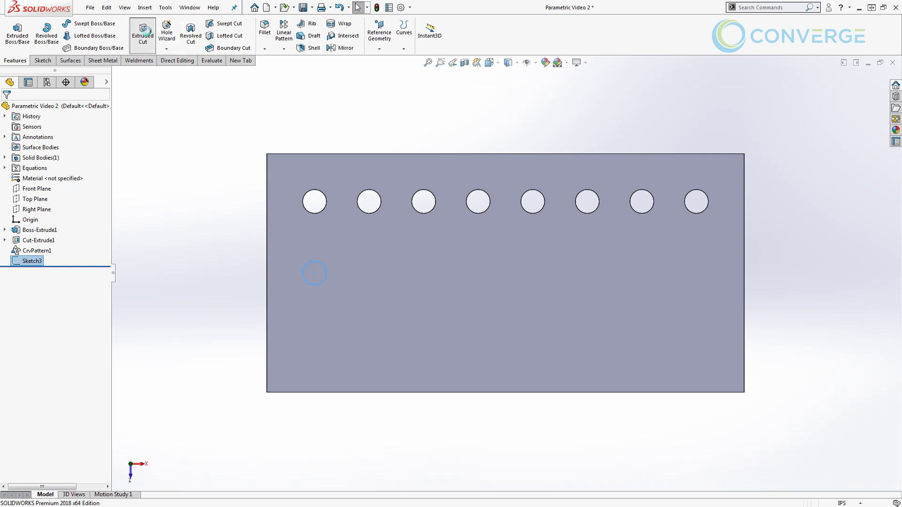
{"action": "left_click", "coordinate": [146, 32]}
{"action": "left_click", "coordinate": [72, 165]}
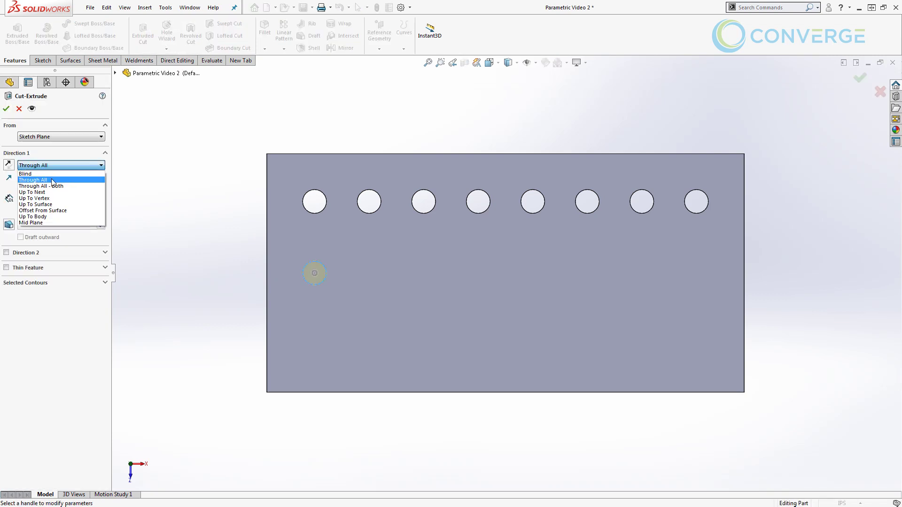
{"action": "left_click", "coordinate": [53, 181]}
{"action": "left_click", "coordinate": [6, 109]}
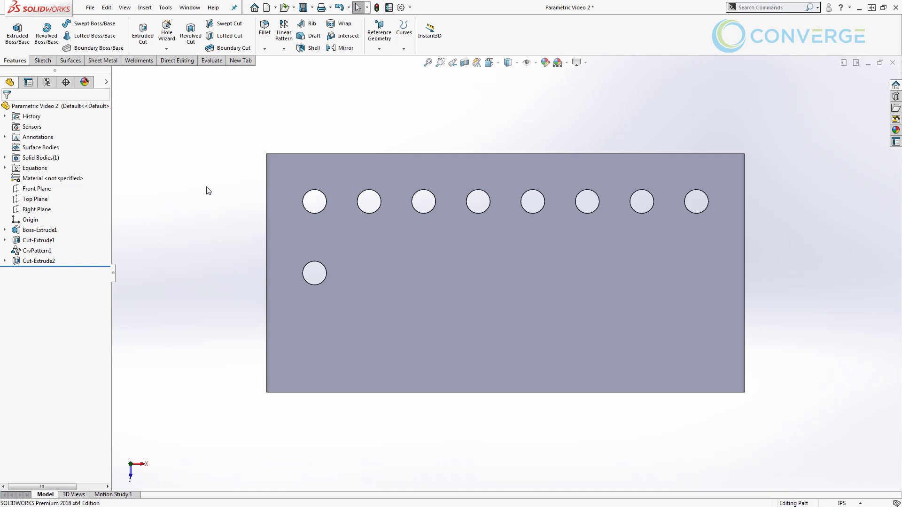
Step: Open Manage Equations from the Equations folder and enlarge the dialog to show all dimensions
{"action": "right_click", "coordinate": [42, 168]}
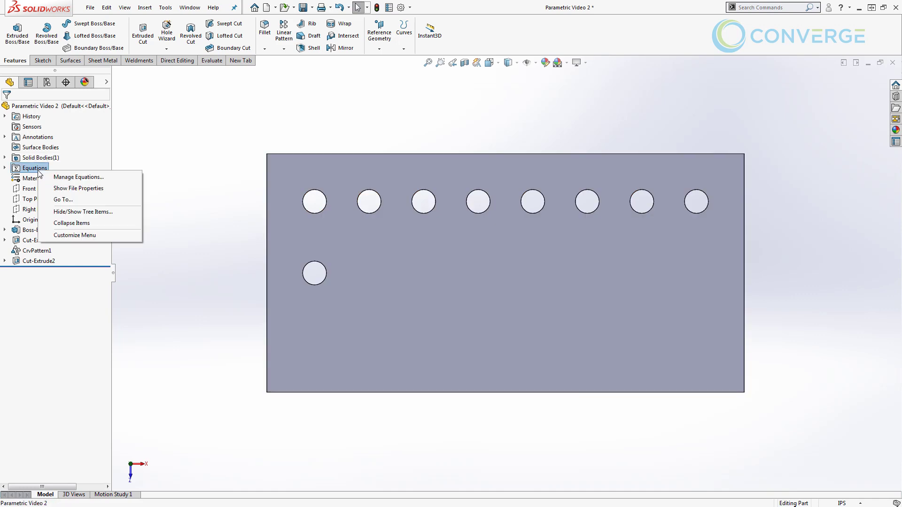
{"action": "left_click", "coordinate": [62, 178]}
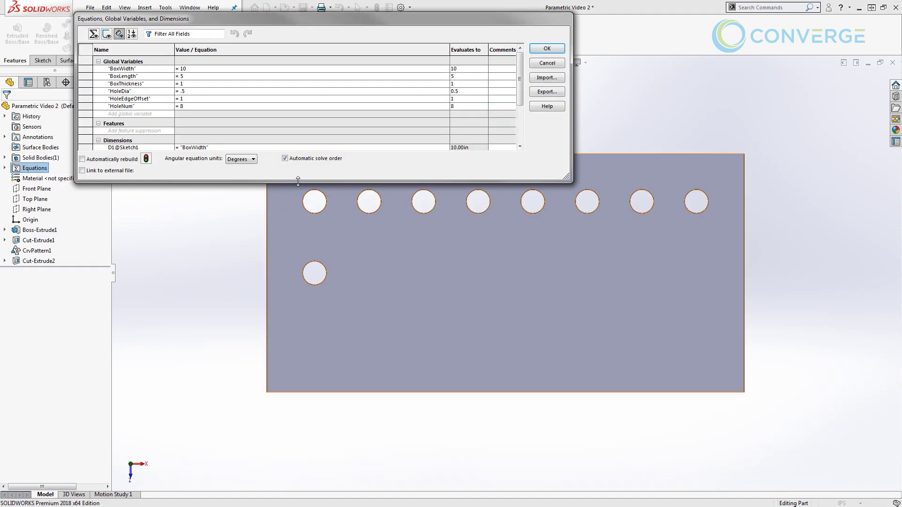
{"action": "left_click_drag", "start_coordinate": [194, 182], "coordinate": [295, 368]}
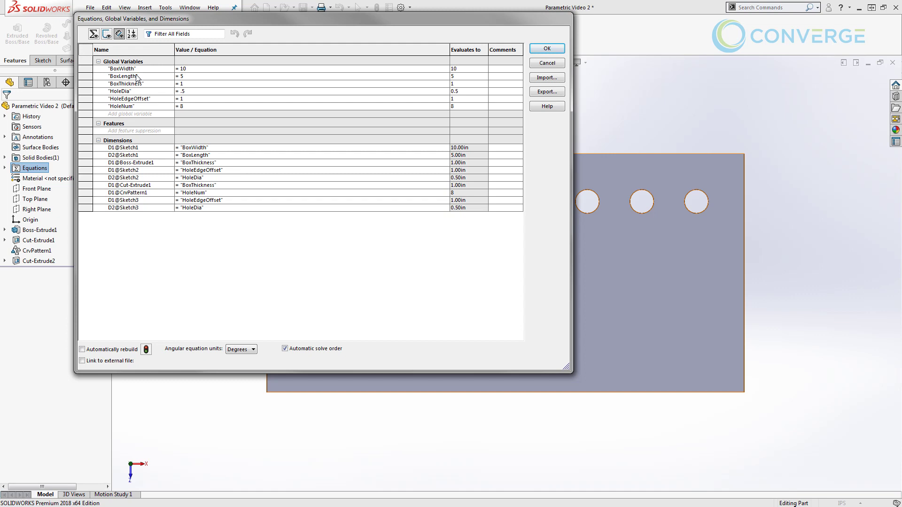
Step: Add HolePatternSpacing = (BoxWidth − 2*HoleEdgeOffset)/(HoleNum − 1), giving 1.14286, and apply
{"action": "left_click", "coordinate": [137, 116]}
{"action": "type", "text": "HolePatternSpacing"}
{"action": "key", "text": "Tab"}
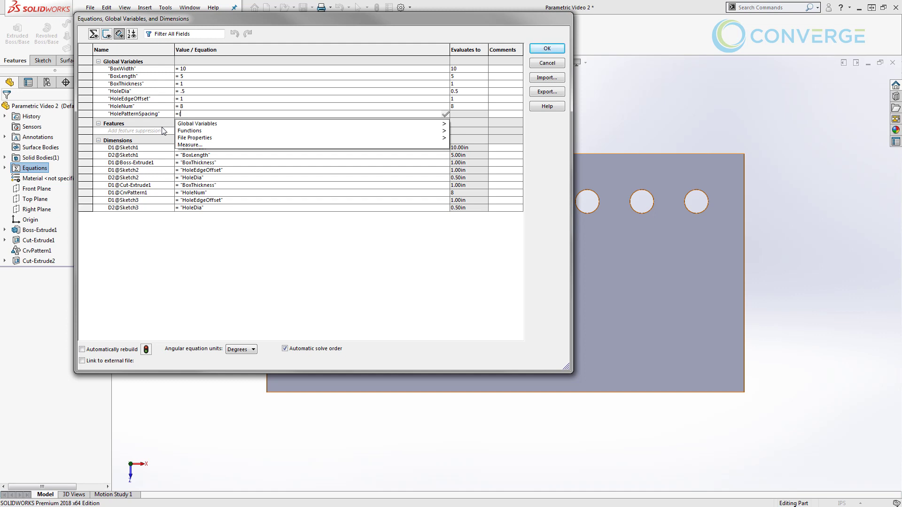
{"action": "left_click", "coordinate": [139, 70]}
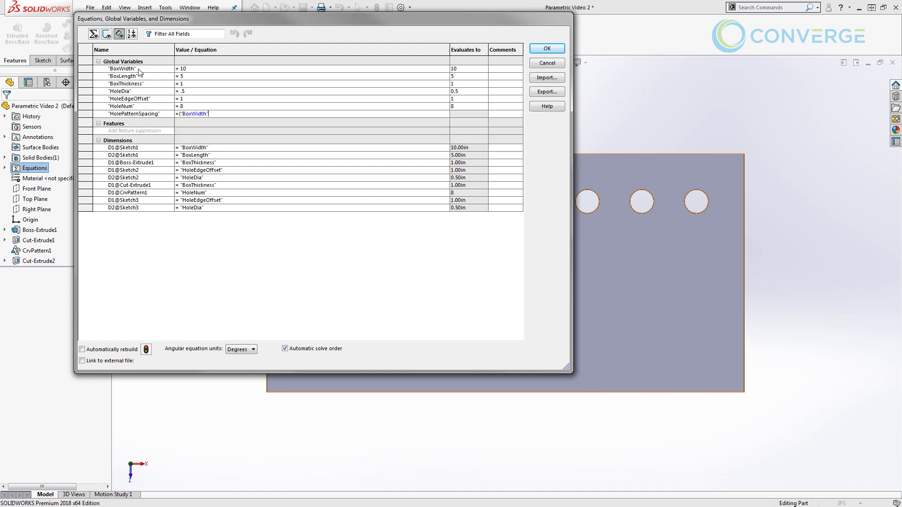
{"action": "type", "text": "-"}
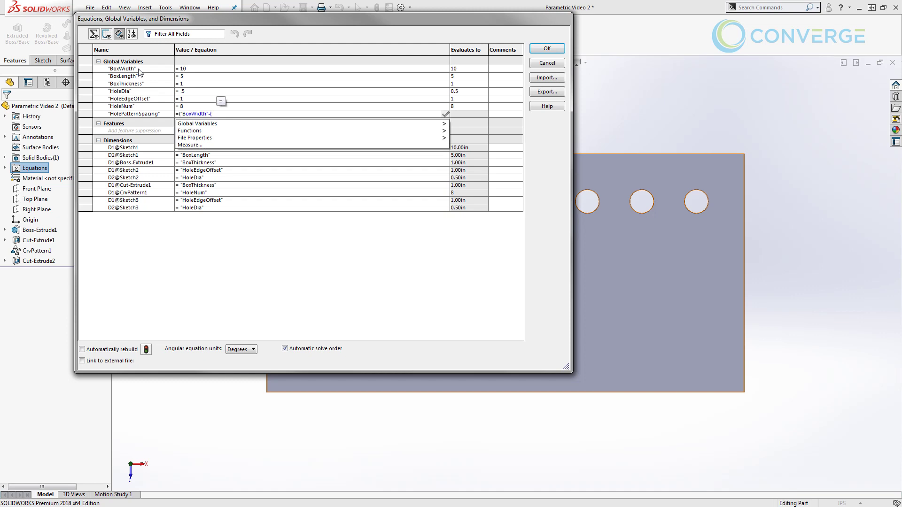
{"action": "type", "text": "(2 *"}
{"action": "left_click", "coordinate": [136, 99]}
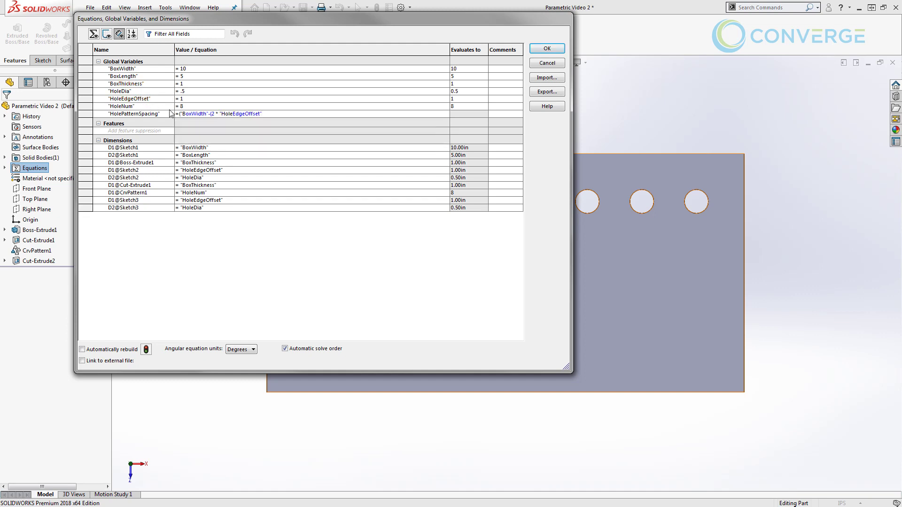
{"action": "type", "text": ")"}
{"action": "type", "text": "/ "}
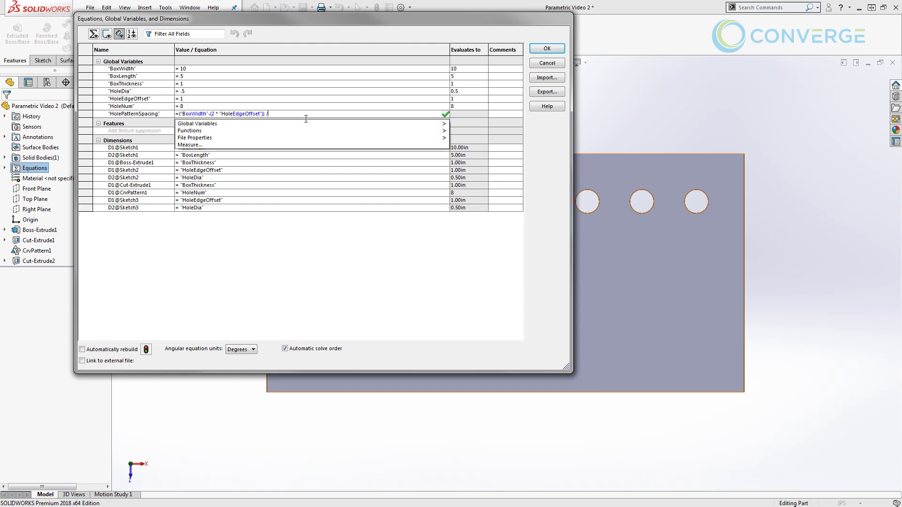
{"action": "type", "text": "(\"HoleNum\""}
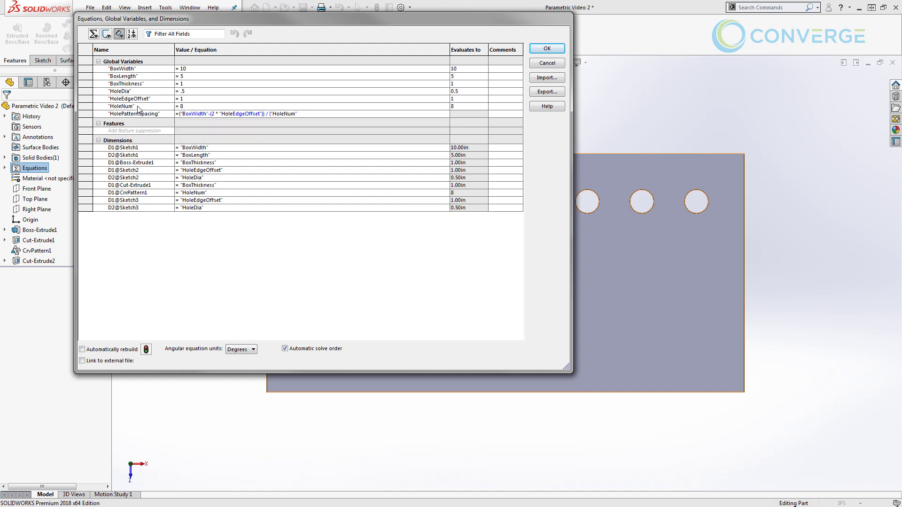
{"action": "type", "text": " - 1"}
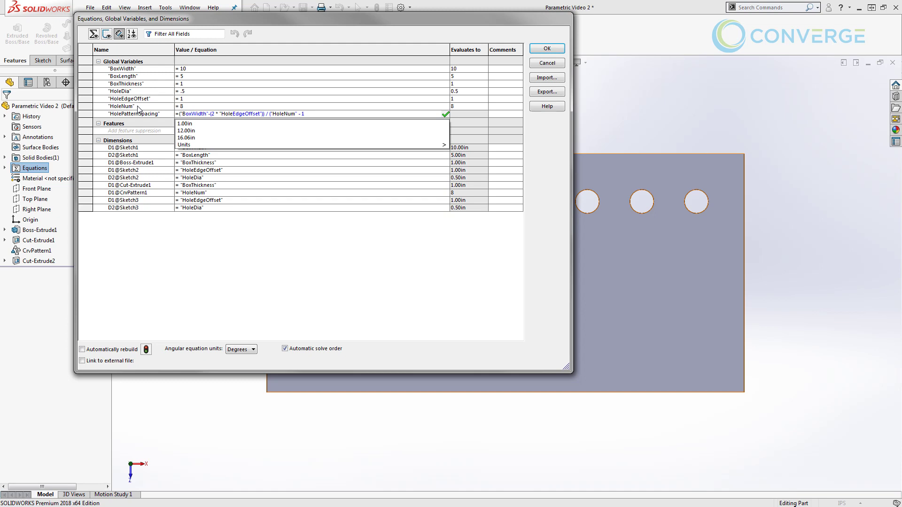
{"action": "type", "text": ")"}
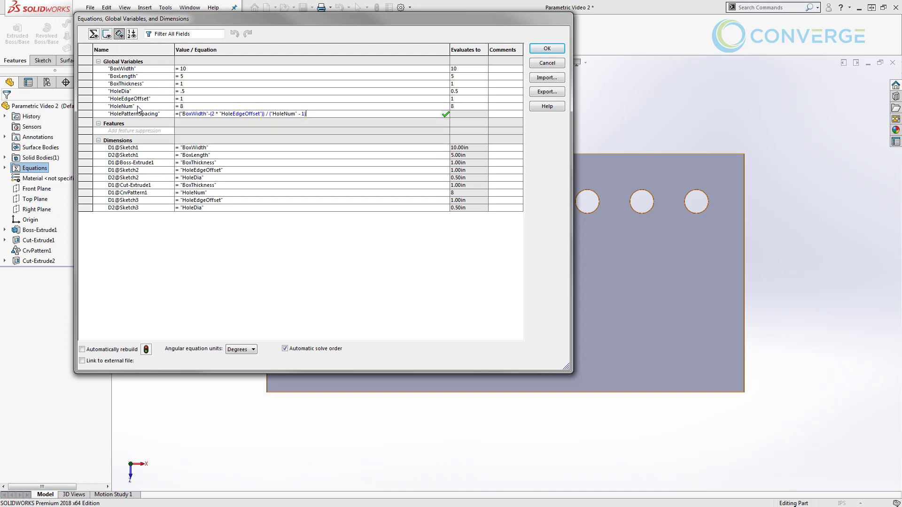
{"action": "key", "text": "Return"}
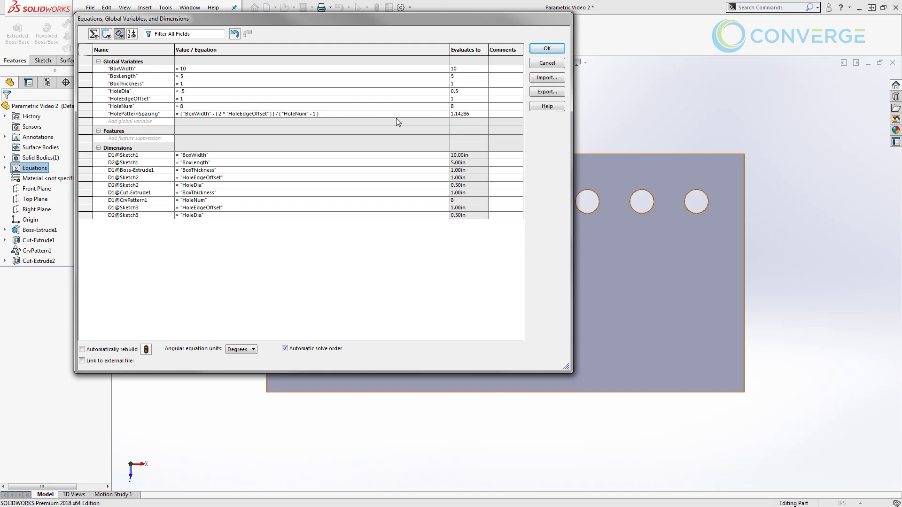
{"action": "left_click", "coordinate": [546, 48]}
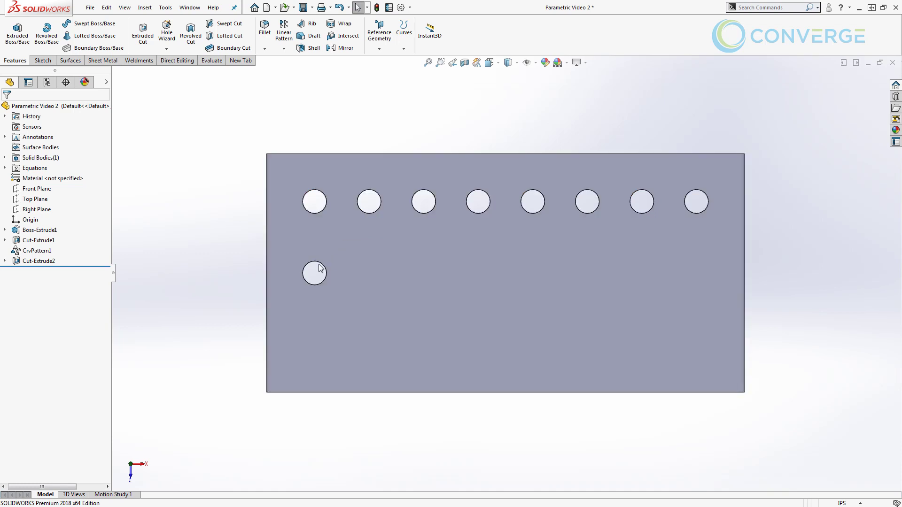
{"action": "left_click", "coordinate": [284, 30]}
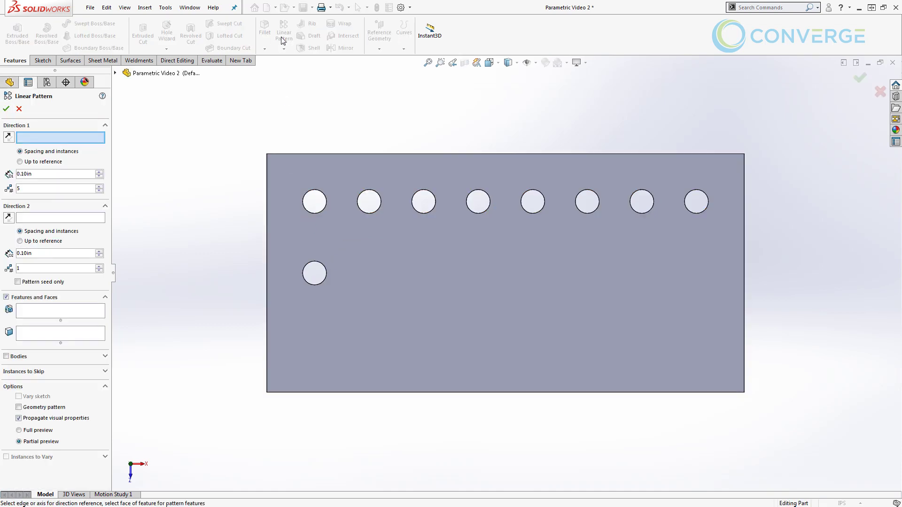
{"action": "left_click", "coordinate": [291, 154]}
{"action": "left_click", "coordinate": [58, 316]}
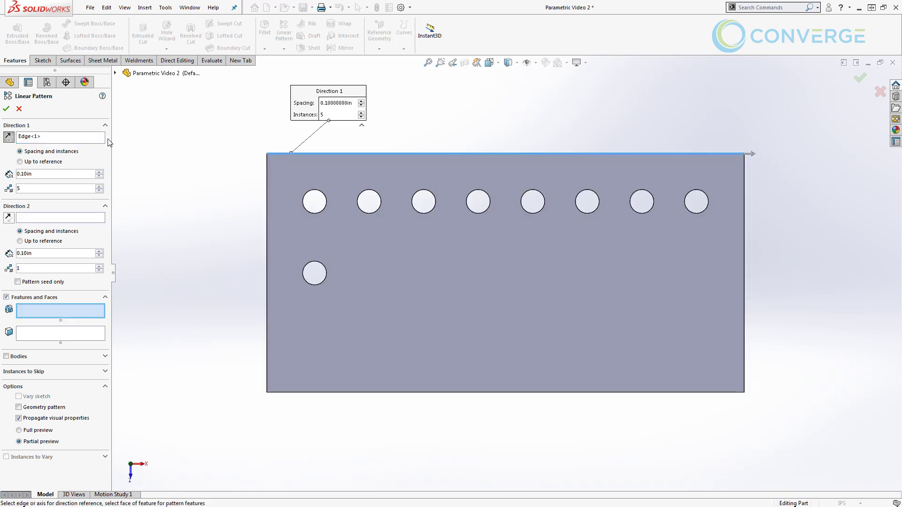
{"action": "left_click", "coordinate": [114, 73]}
{"action": "left_click", "coordinate": [158, 228]}
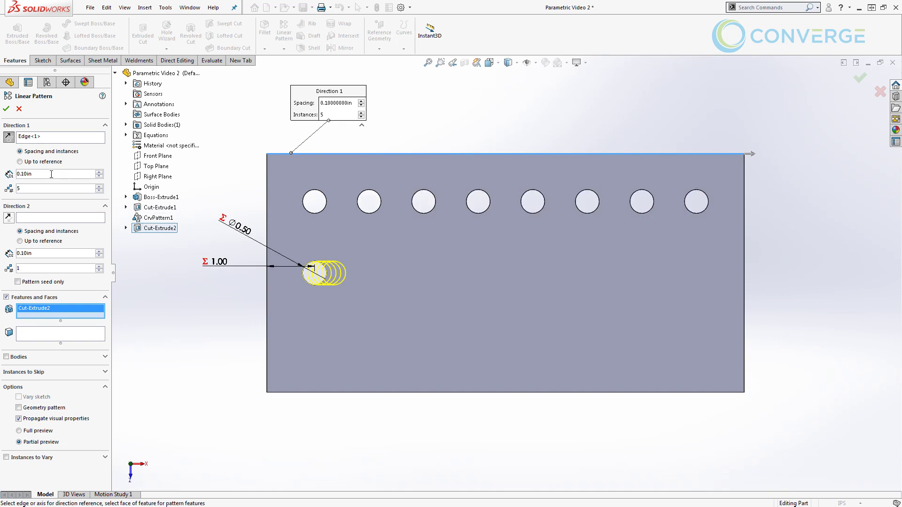
{"action": "left_click", "coordinate": [44, 189]}
{"action": "type", "text": "="}
{"action": "mouse_move", "coordinate": [57, 198]}
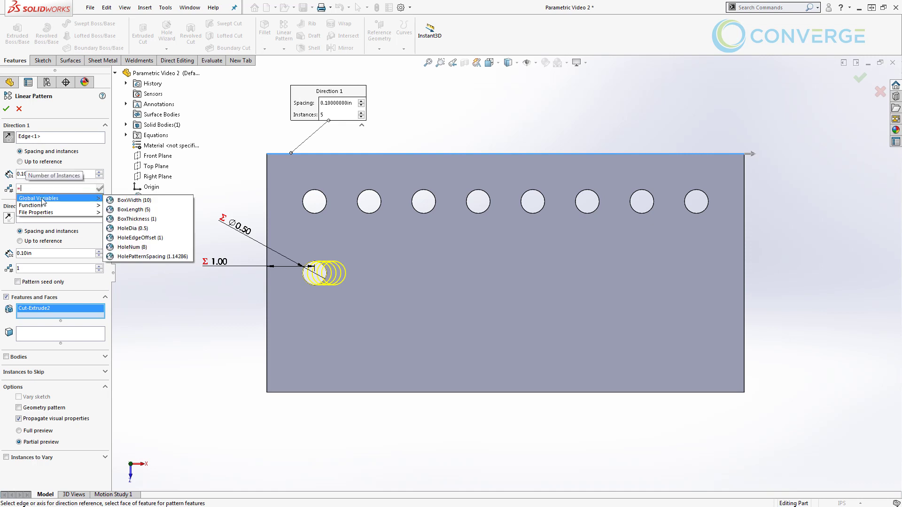
{"action": "left_click", "coordinate": [133, 247]}
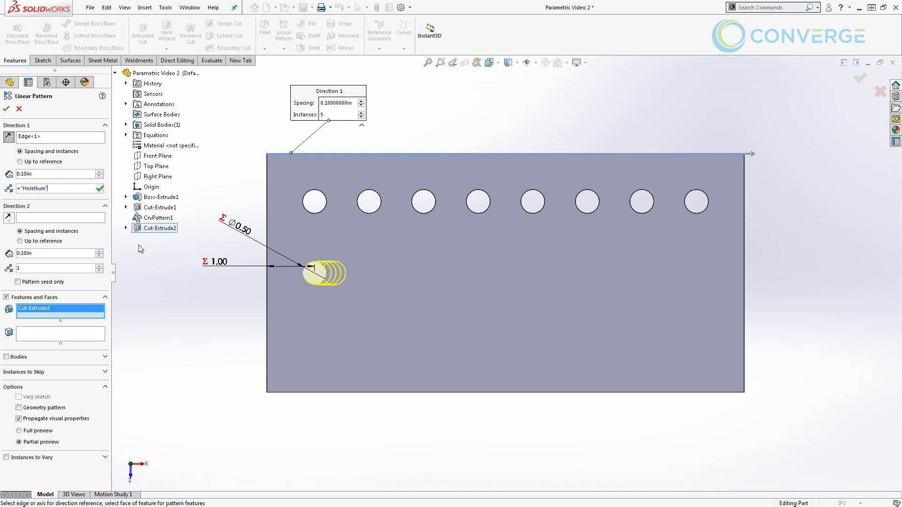
{"action": "left_click", "coordinate": [52, 174]}
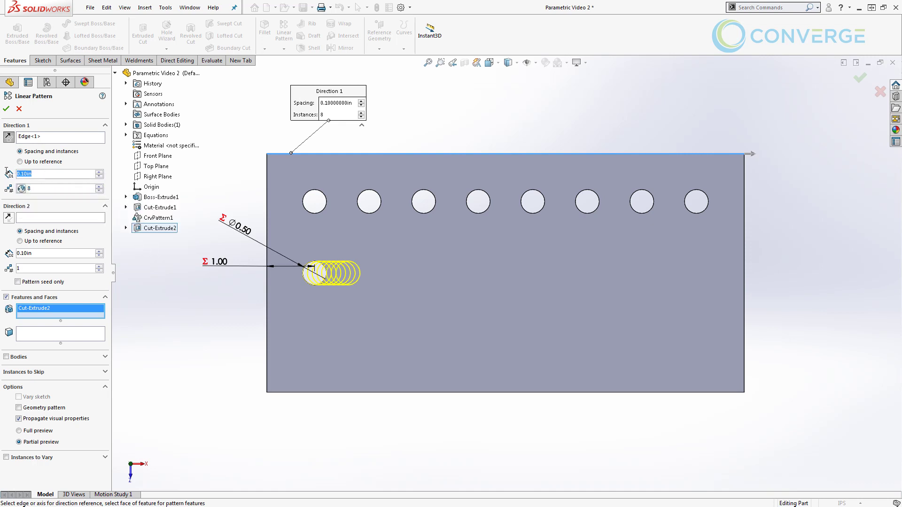
{"action": "type", "text": "="}
{"action": "mouse_move", "coordinate": [80, 188]}
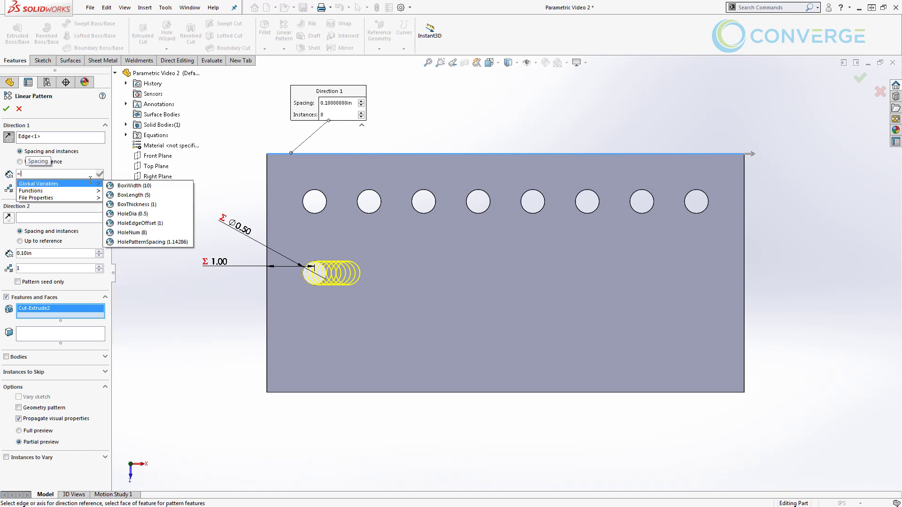
{"action": "left_click", "coordinate": [121, 242]}
{"action": "left_click", "coordinate": [100, 175]}
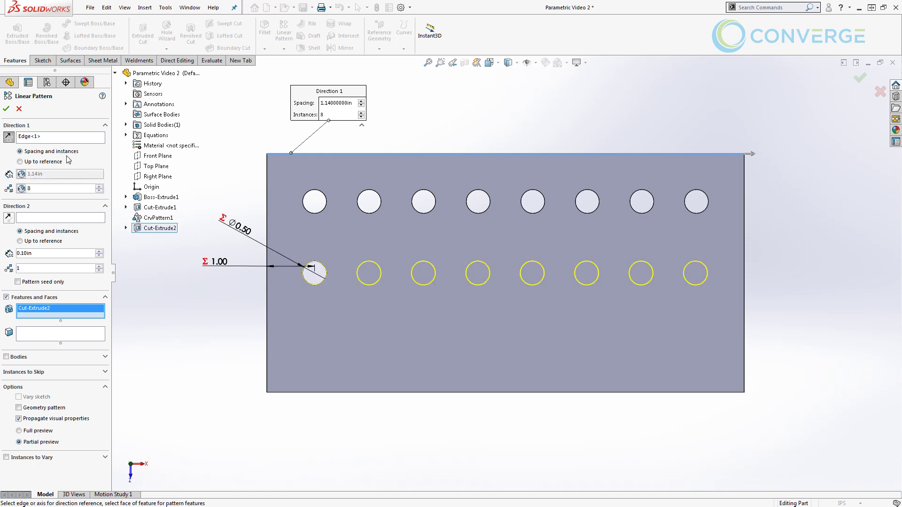
{"action": "left_click", "coordinate": [7, 110]}
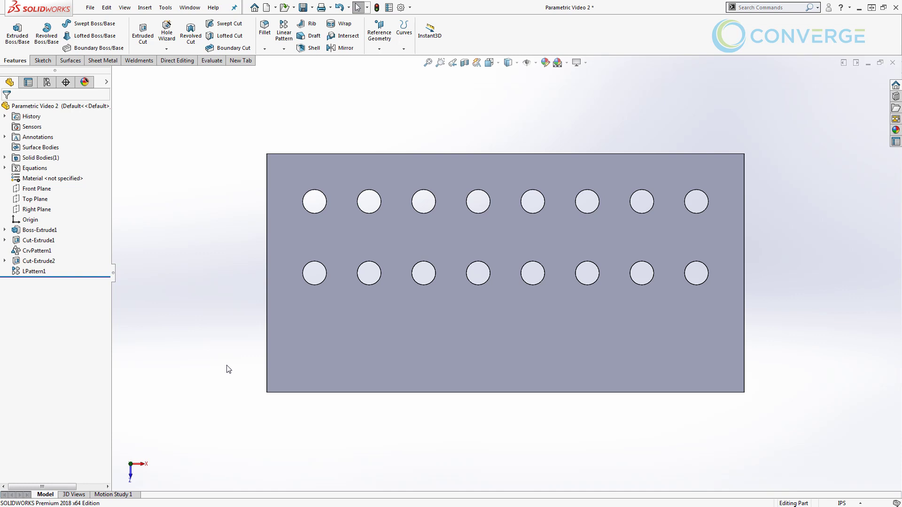
Step: Expand Cut-Extrude1 and select its Sketch2 to show the hole circle, then clear the selection
{"action": "left_click", "coordinate": [4, 240]}
{"action": "left_click", "coordinate": [43, 251]}
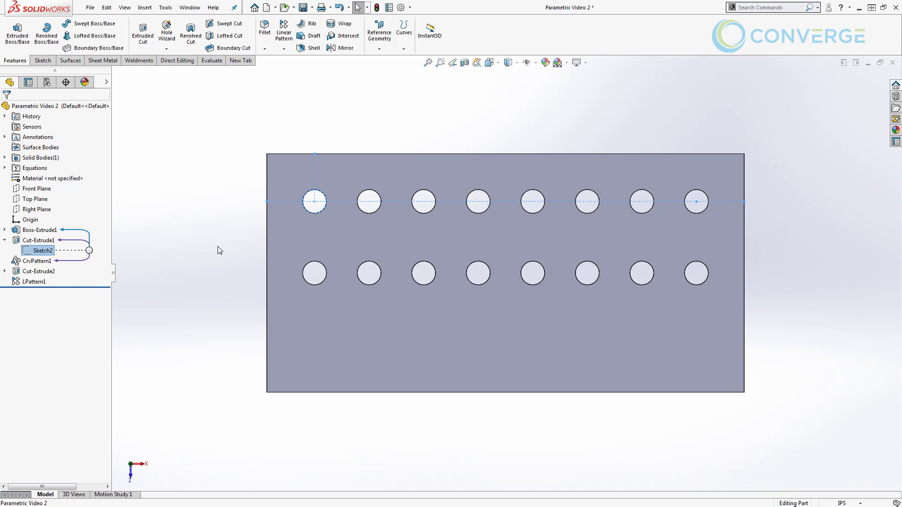
{"action": "left_click", "coordinate": [181, 114]}
{"action": "scroll", "coordinate": [449, 405], "scroll_direction": "up", "scroll_amount": 3}
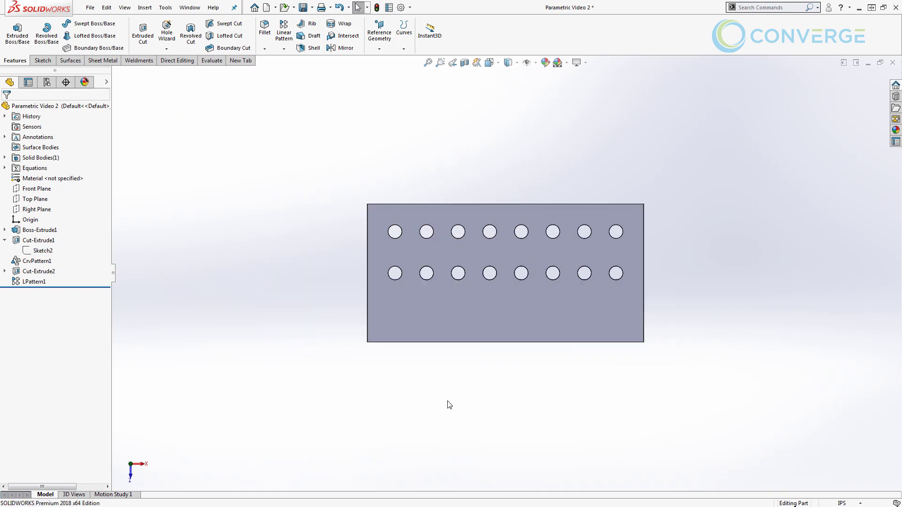
{"action": "scroll", "coordinate": [511, 167], "scroll_direction": "down", "scroll_amount": 3}
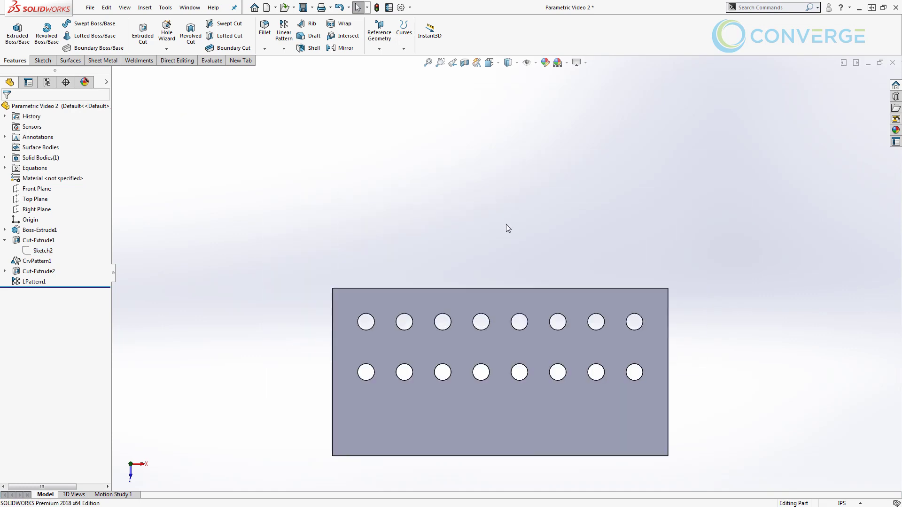
Step: Change BoxWidth to 15 in the Equations dialog and rebuild the part
{"action": "left_click", "coordinate": [166, 8]}
{"action": "left_click", "coordinate": [179, 332]}
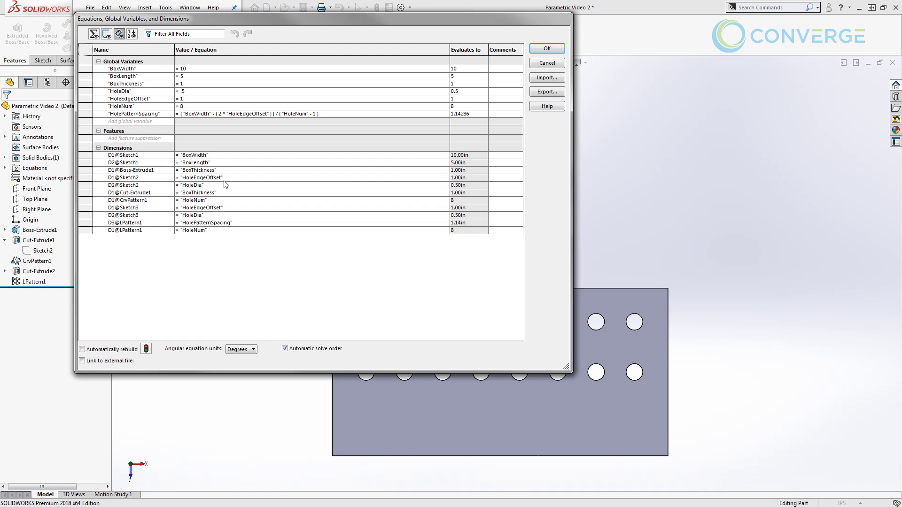
{"action": "left_click", "coordinate": [184, 69]}
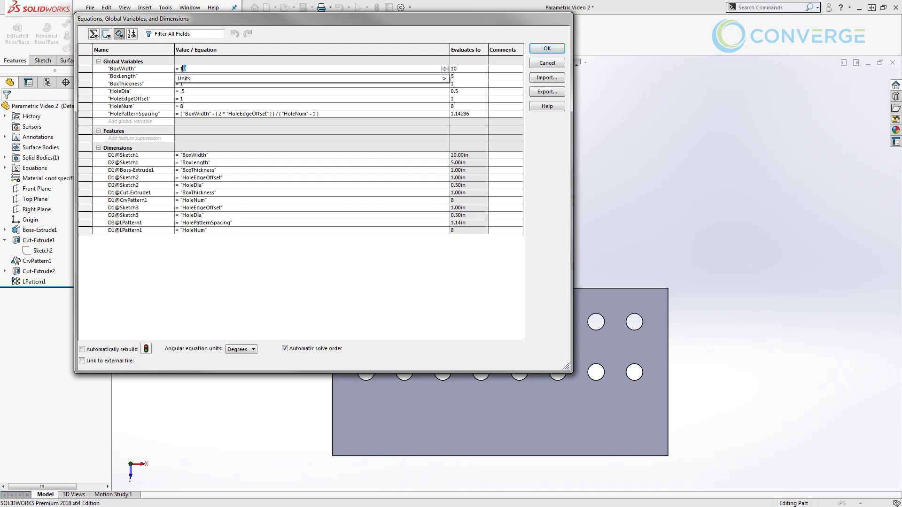
{"action": "type", "text": "5"}
{"action": "key", "text": "Tab"}
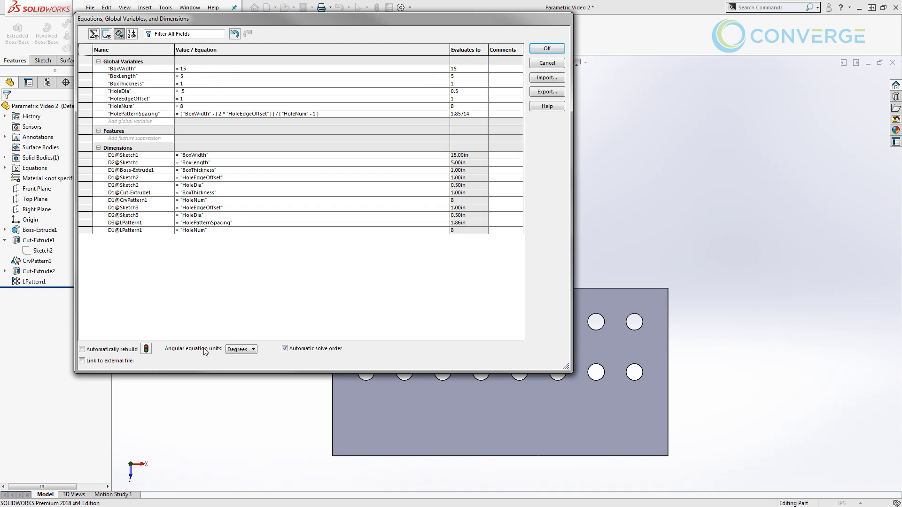
{"action": "left_click", "coordinate": [146, 349]}
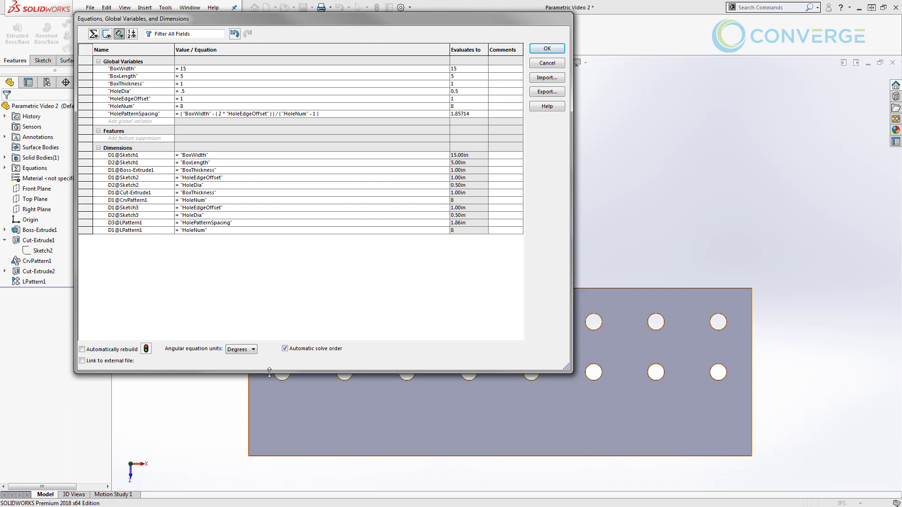
Step: Change BoxWidth to 20 and rebuild, respacing both hole rows
{"action": "left_click_drag", "start_coordinate": [282, 372], "coordinate": [286, 275]}
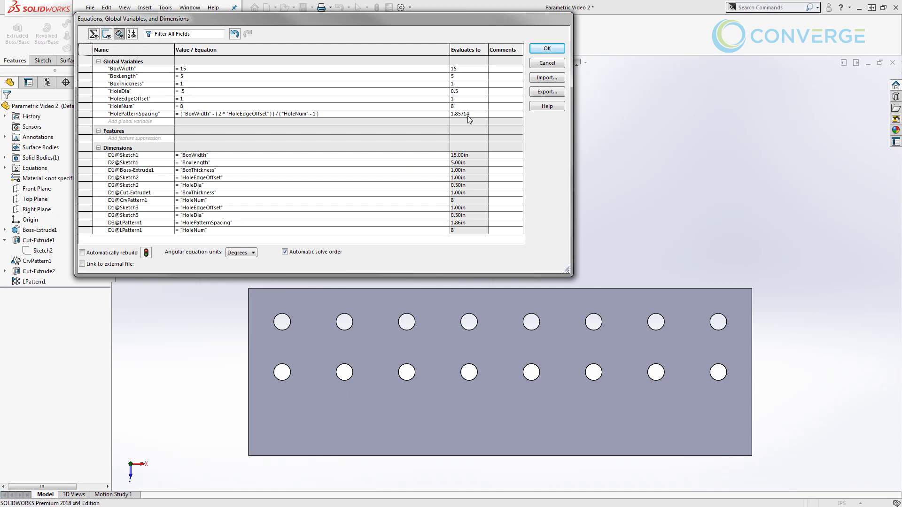
{"action": "left_click", "coordinate": [207, 67]}
{"action": "key", "text": "BackSpace"}
{"action": "key", "text": "BackSpace"}
{"action": "type", "text": "20"}
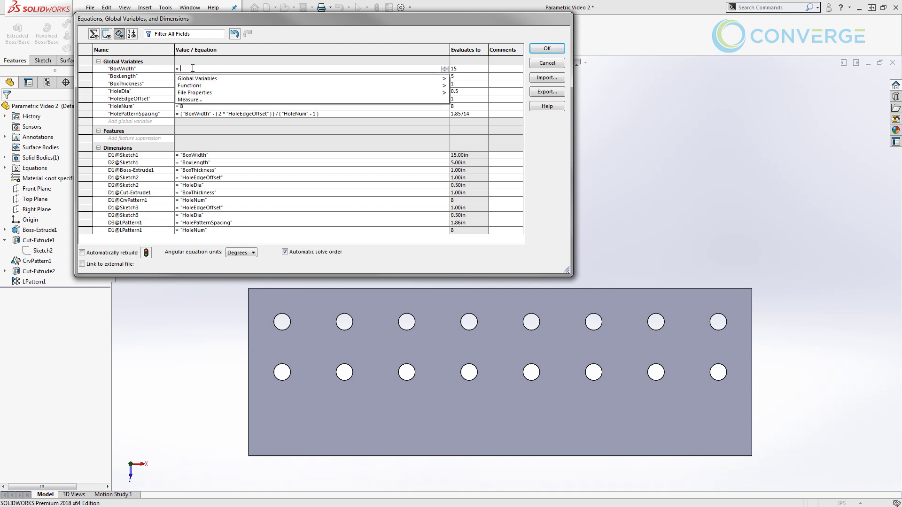
{"action": "key", "text": "Return"}
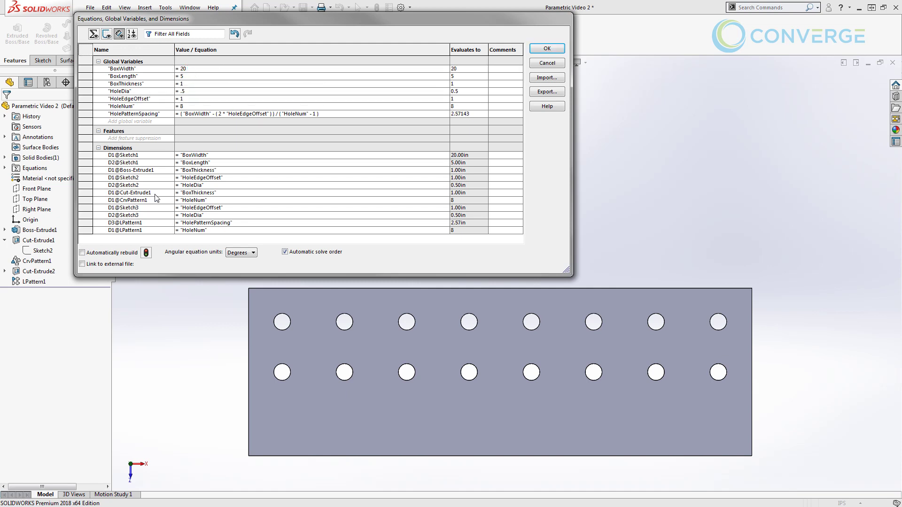
{"action": "left_click", "coordinate": [146, 254]}
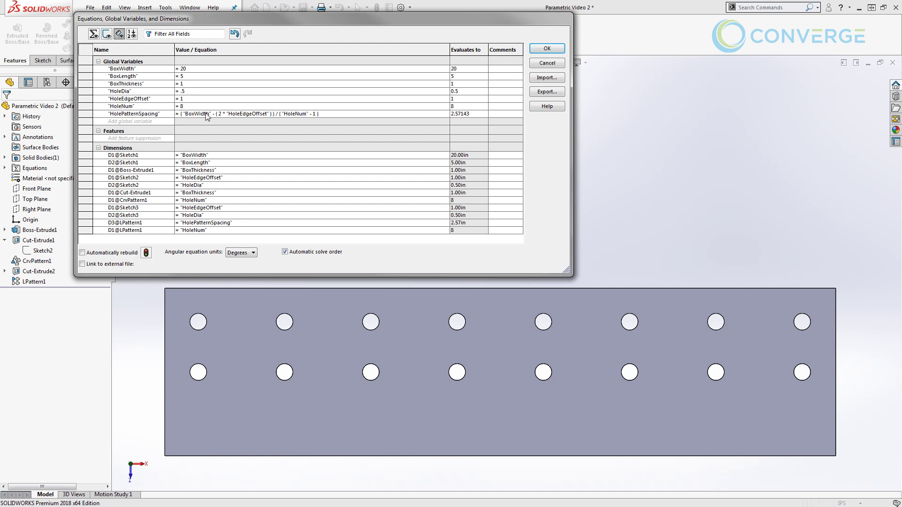
Step: Accept the equations and run a Performance Evaluation of rebuild times
{"action": "left_click", "coordinate": [553, 50]}
{"action": "left_click", "coordinate": [165, 7]}
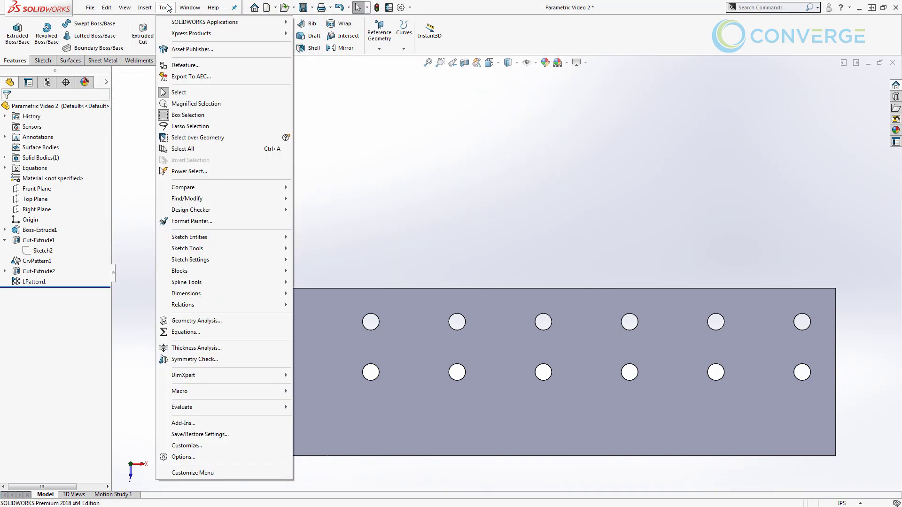
{"action": "mouse_move", "coordinate": [235, 411]}
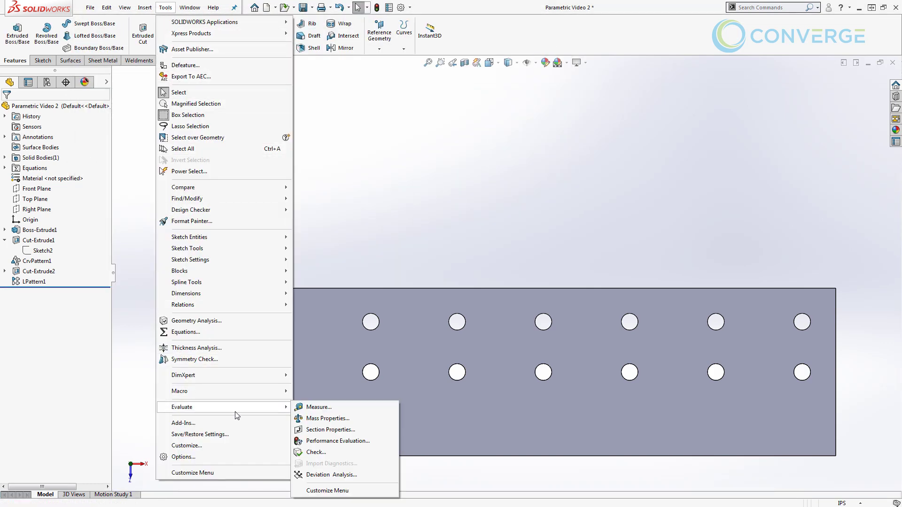
{"action": "left_click", "coordinate": [334, 441]}
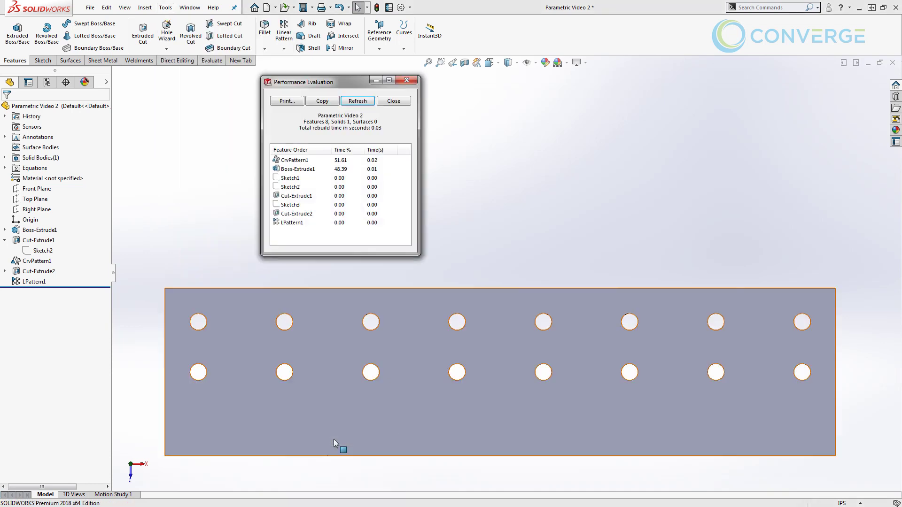
Step: Inspect the CrvPattern1, LPattern1 and Boss-Extrude1 rebuild times in the report
{"action": "left_click", "coordinate": [305, 161]}
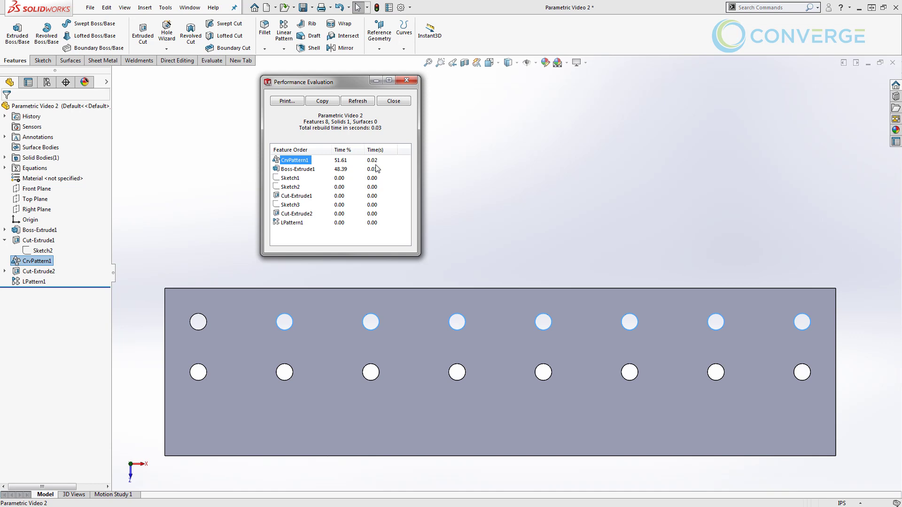
{"action": "left_click", "coordinate": [297, 223]}
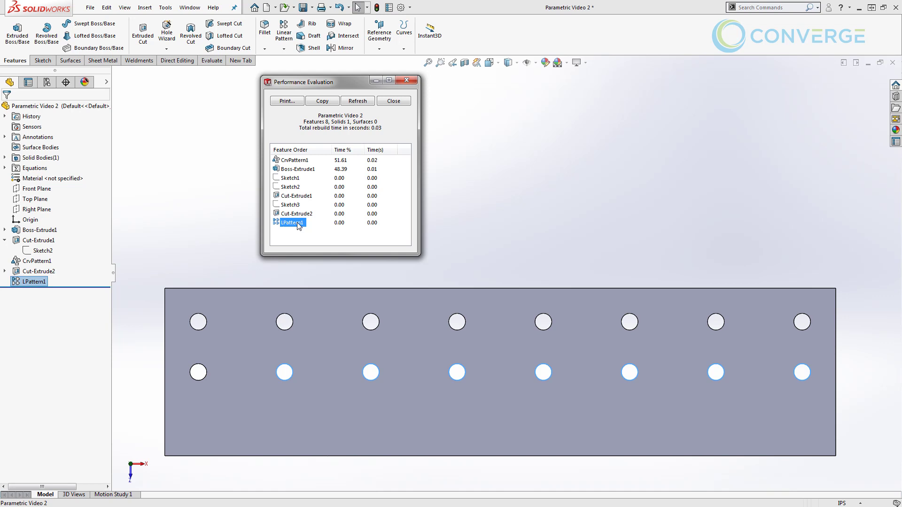
{"action": "left_click", "coordinate": [292, 170]}
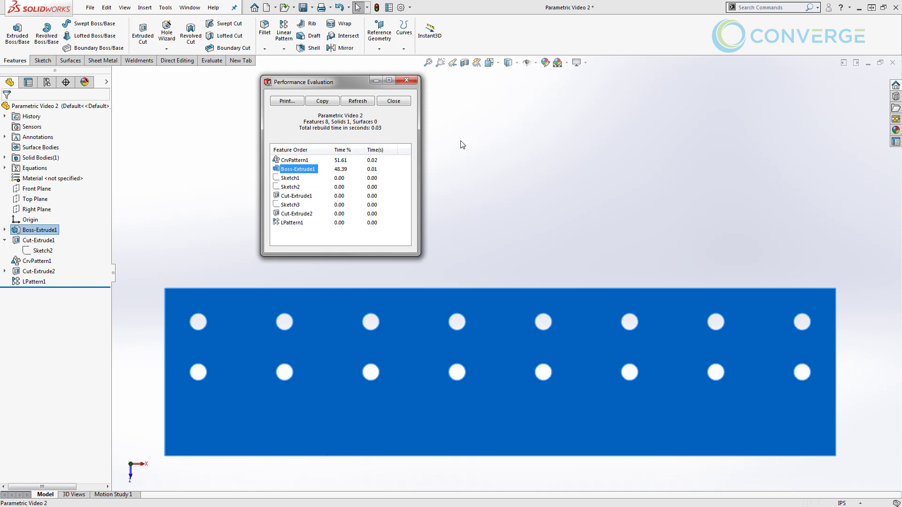
{"action": "left_click", "coordinate": [498, 149]}
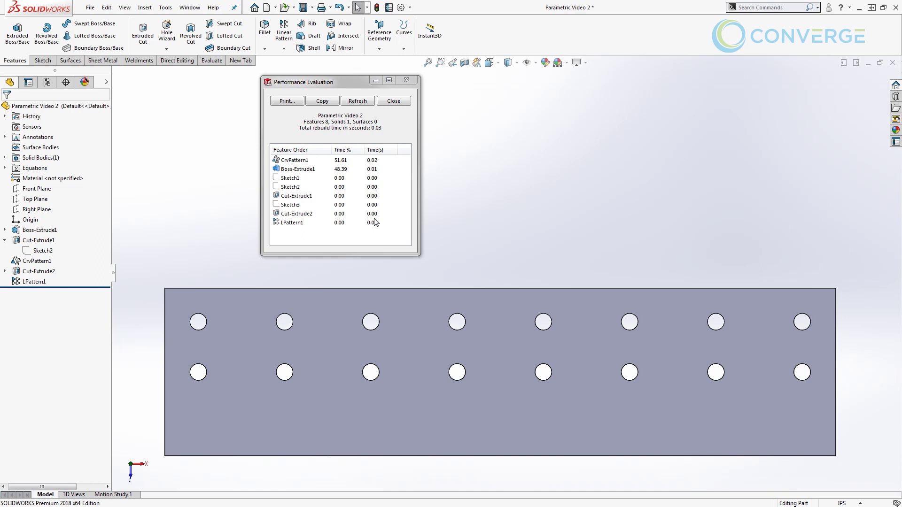
Step: Close the Performance Evaluation report and zoom to fit the 20-wide plate with its two hole rows
{"action": "left_click", "coordinate": [394, 101]}
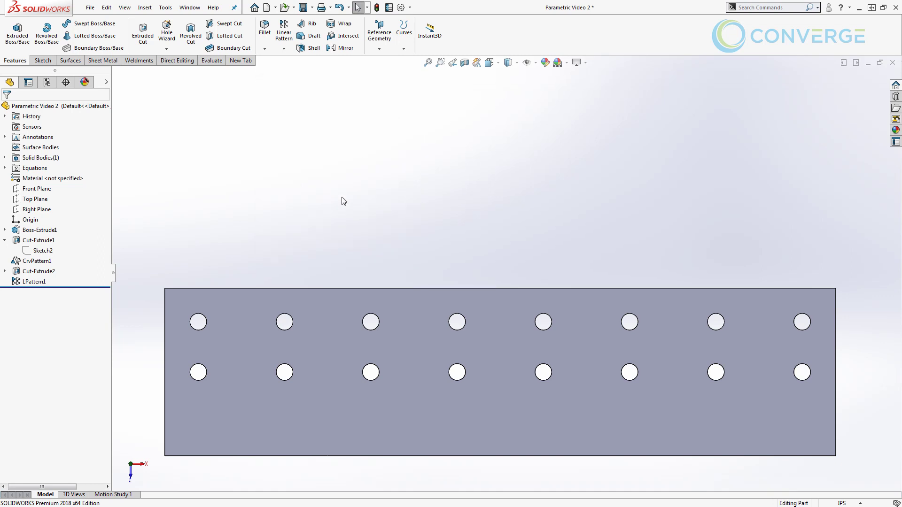
{"action": "key", "text": "f"}
{"action": "key", "text": "f"}
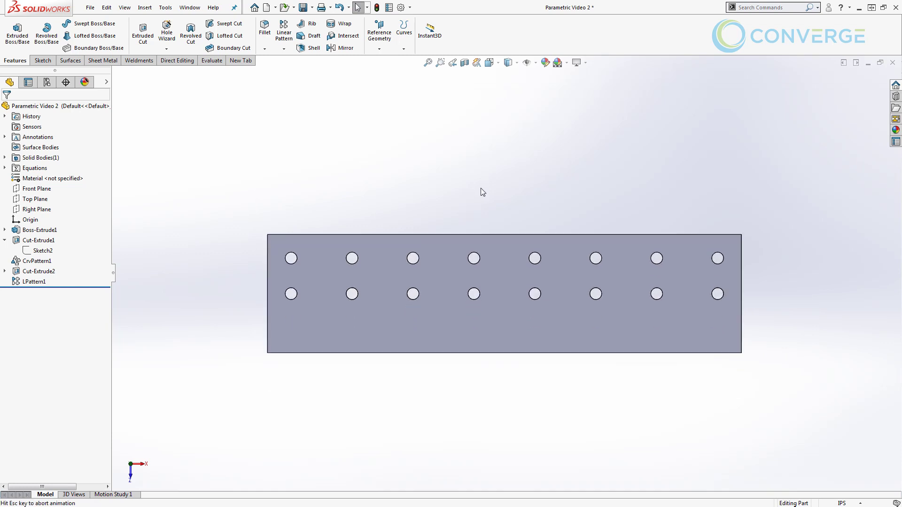